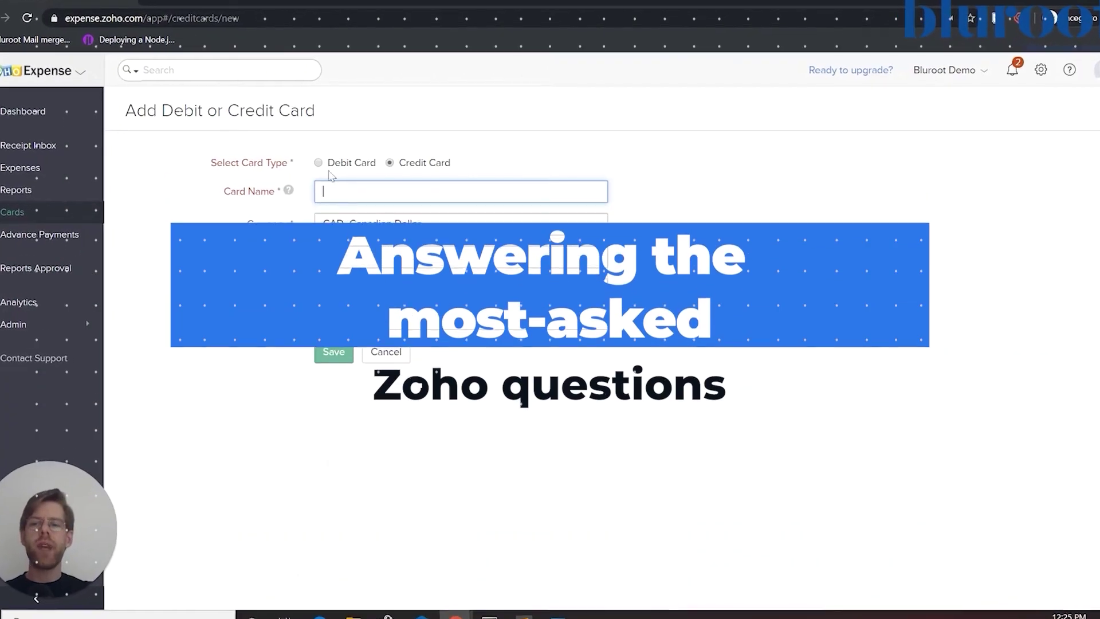
Step: Choose Debit Card as the card type for the new payment card
{"action": "left_click", "coordinate": [338, 162]}
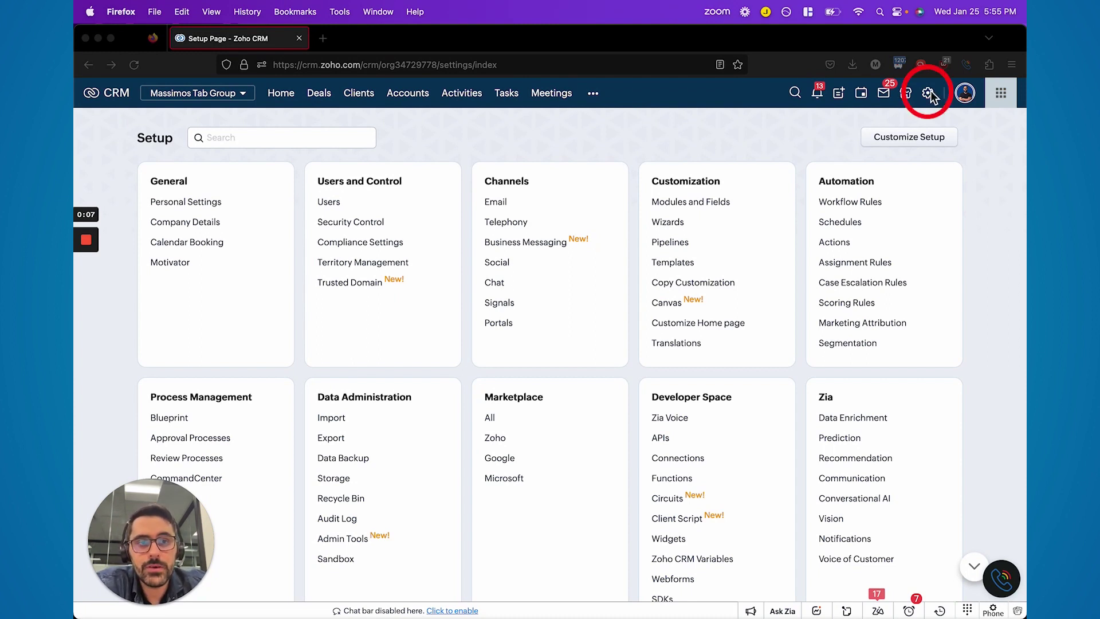
Step: Create a workflow rule on the Accounts module named 'Testing For Youtube'
{"action": "left_click", "coordinate": [850, 202]}
{"action": "left_click", "coordinate": [905, 240]}
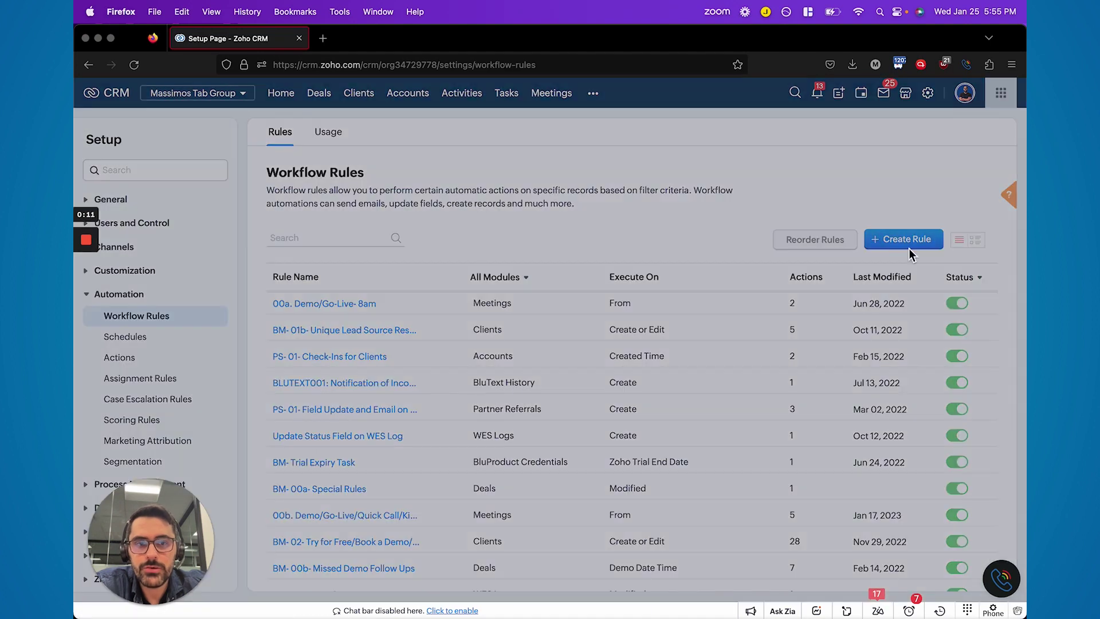
{"action": "left_click", "coordinate": [571, 142]}
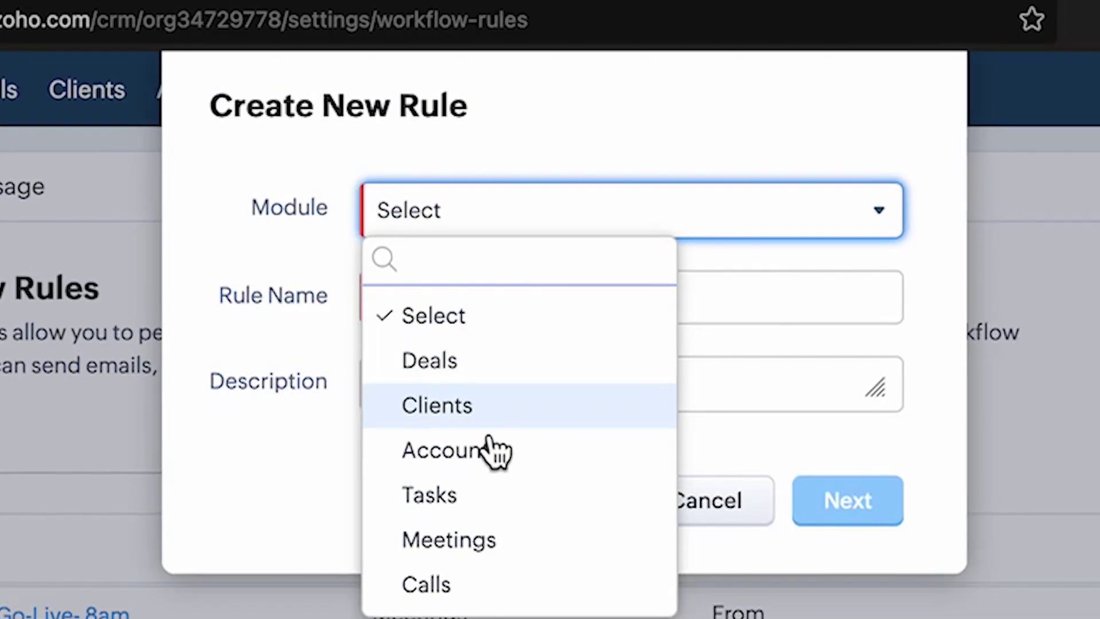
{"action": "left_click", "coordinate": [520, 237]}
{"action": "left_click", "coordinate": [512, 177]}
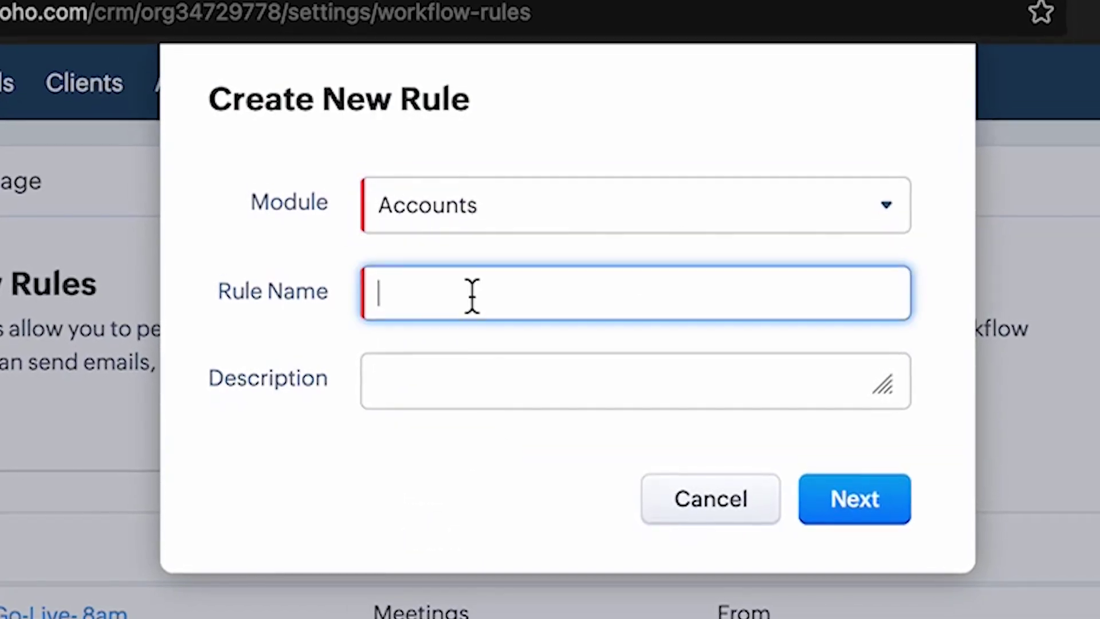
{"action": "type", "text": "Testing For Youtu"}
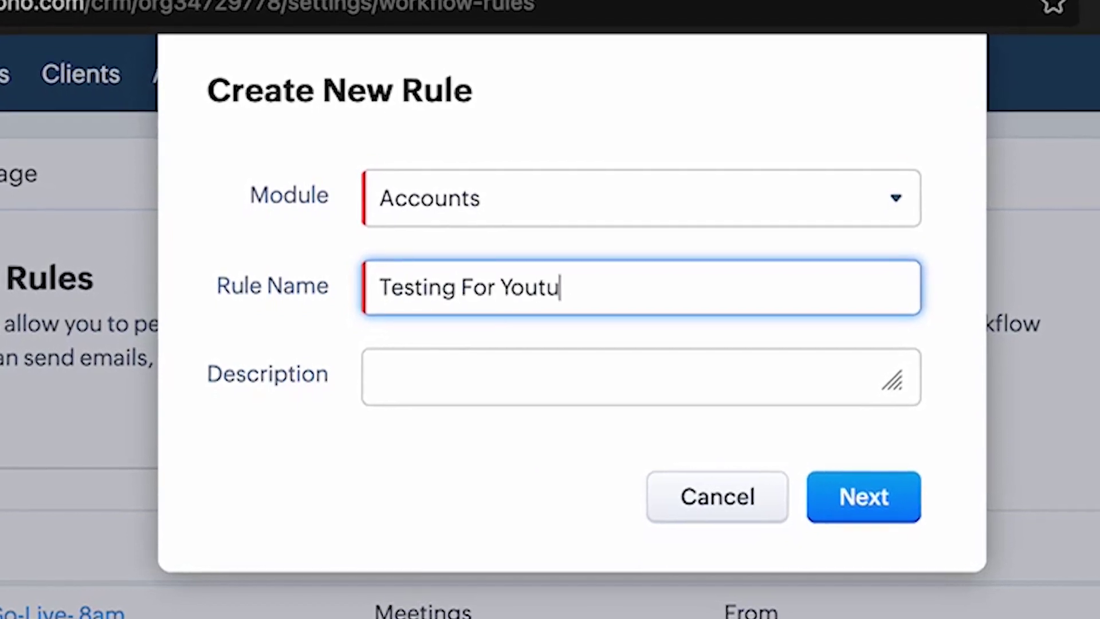
{"action": "type", "text": "b"}
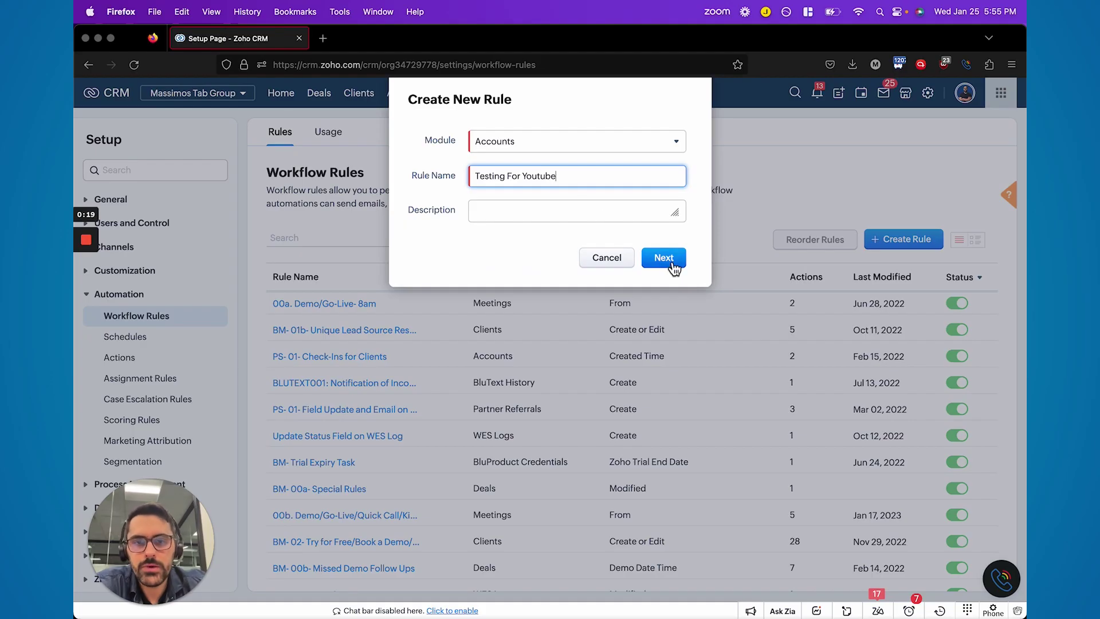
{"action": "type", "text": "e"}
{"action": "left_click", "coordinate": [673, 265]}
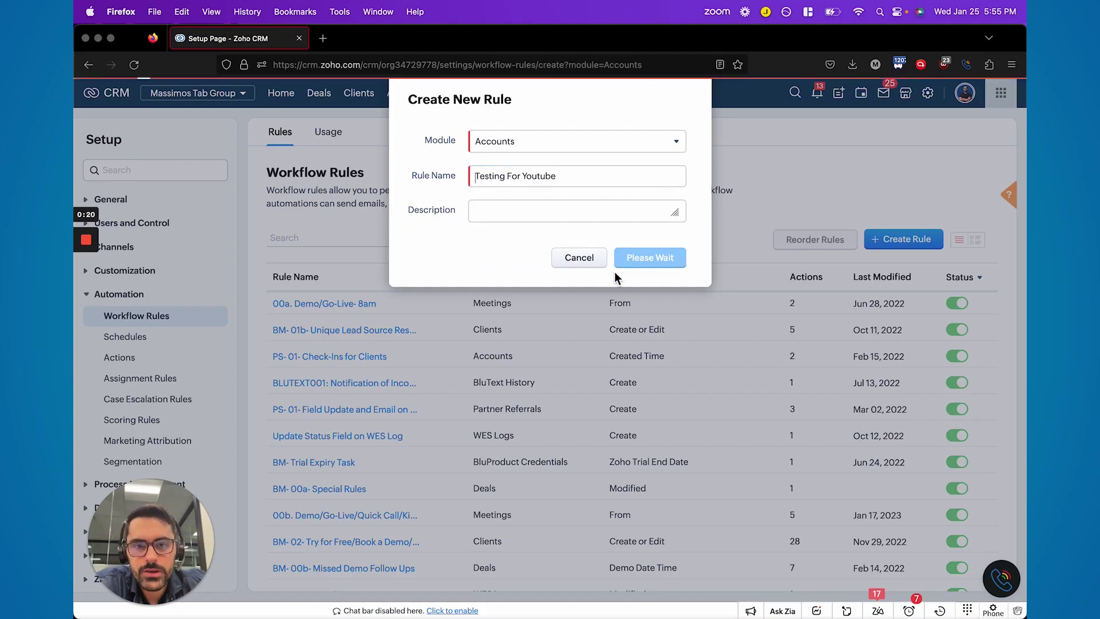
Step: Trigger the rule on account edit when the Shipping Street field is modified
{"action": "left_click", "coordinate": [227, 249]}
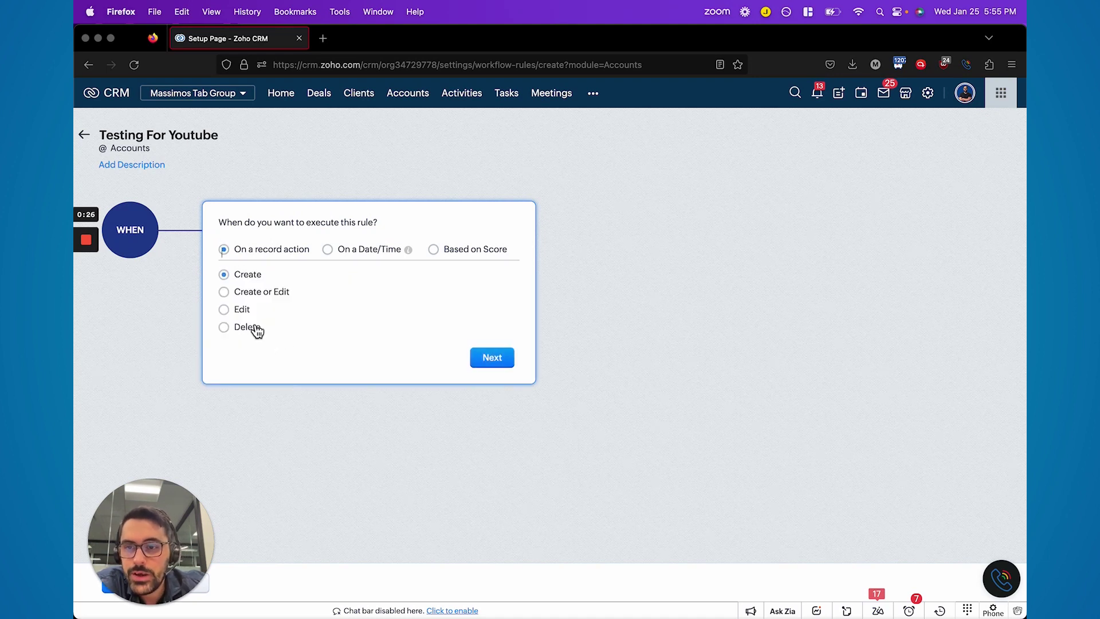
{"action": "left_click", "coordinate": [224, 310]}
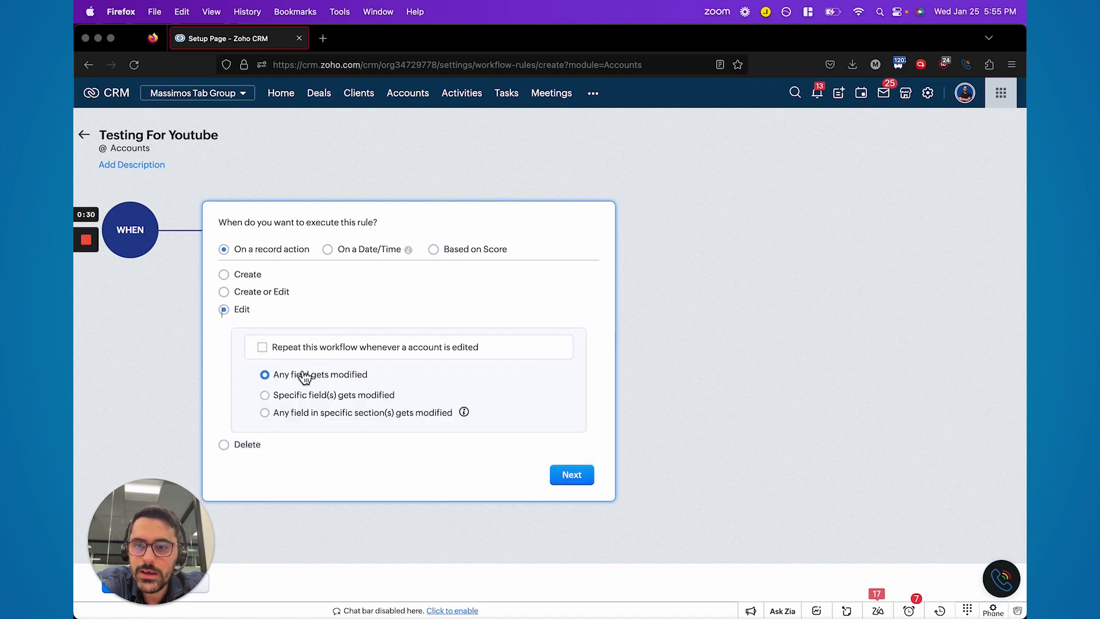
{"action": "left_click", "coordinate": [353, 396]}
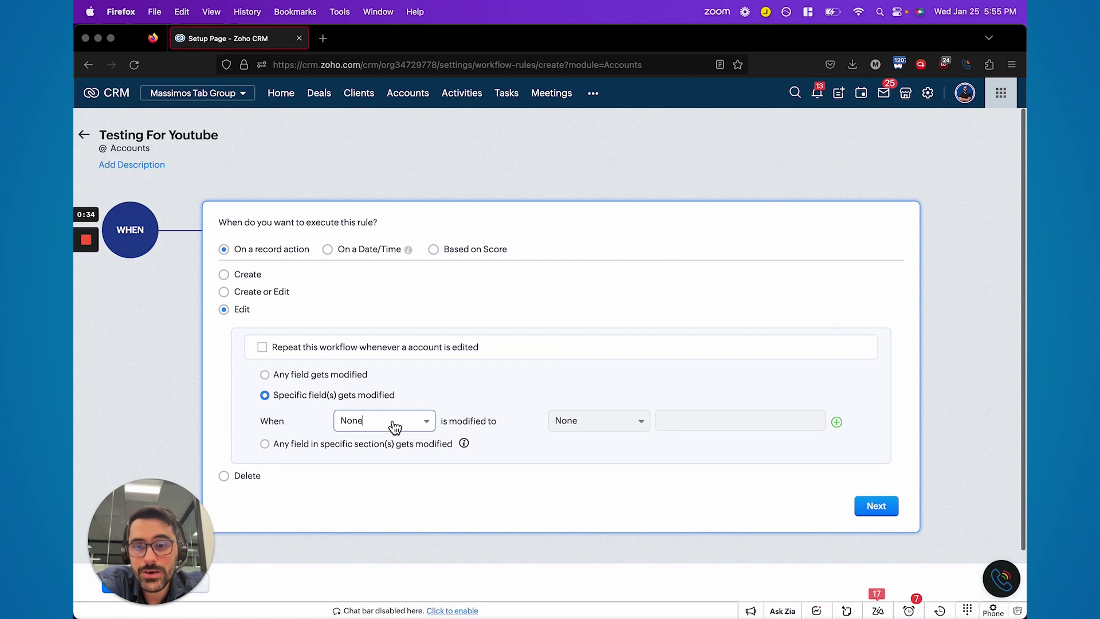
{"action": "left_click", "coordinate": [394, 427]}
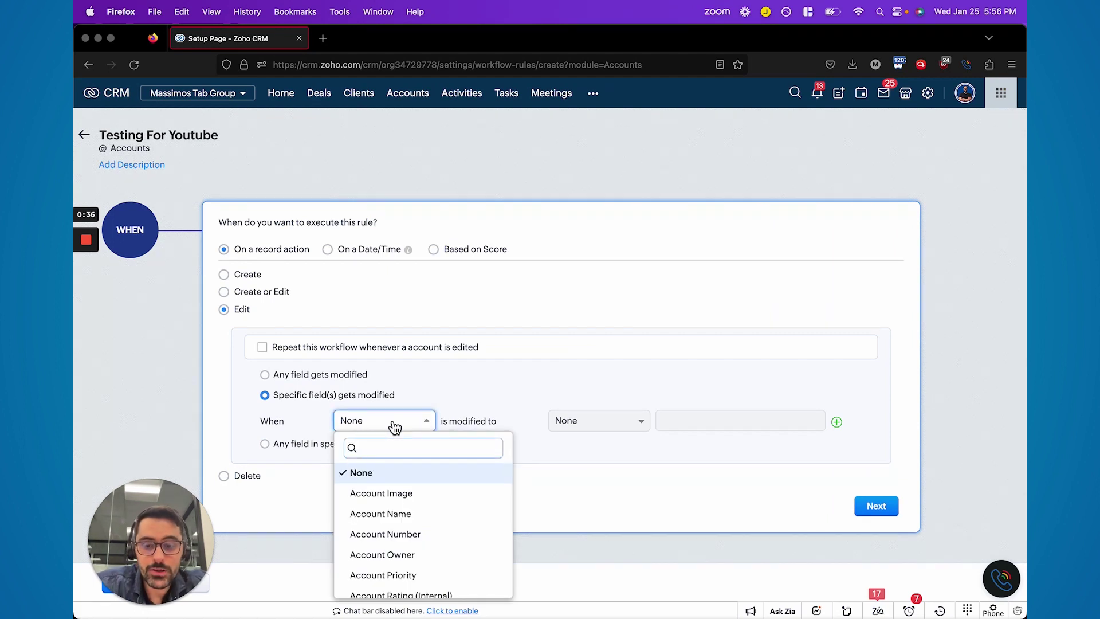
{"action": "type", "text": "street"}
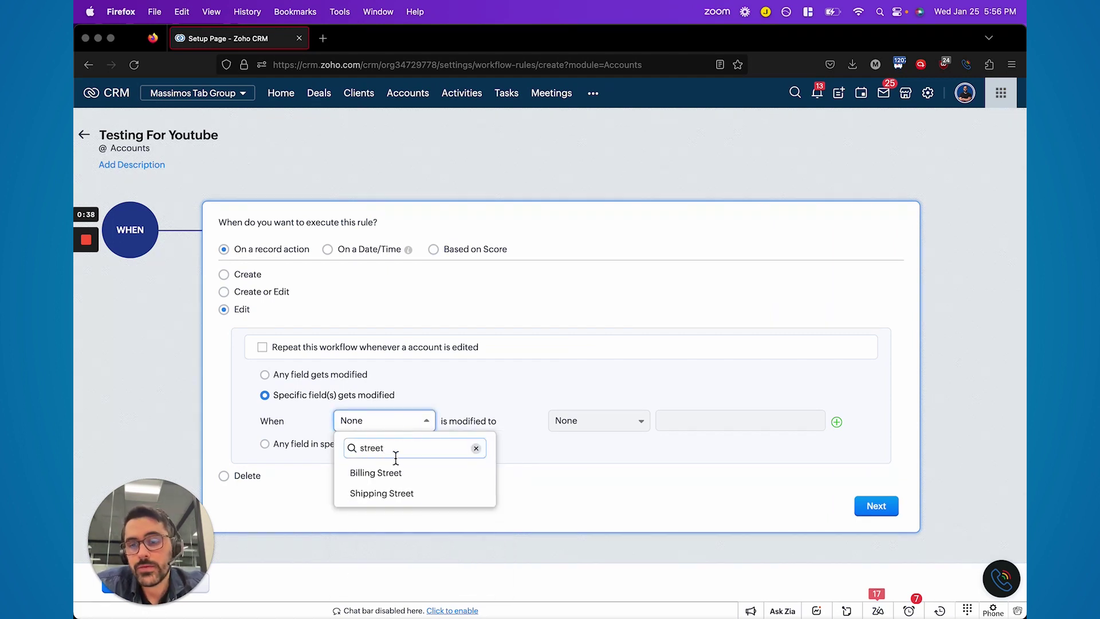
{"action": "left_click", "coordinate": [387, 493]}
Step: Add Shipping City as a second watched field, plus an empty third condition row
{"action": "left_click", "coordinate": [836, 422]}
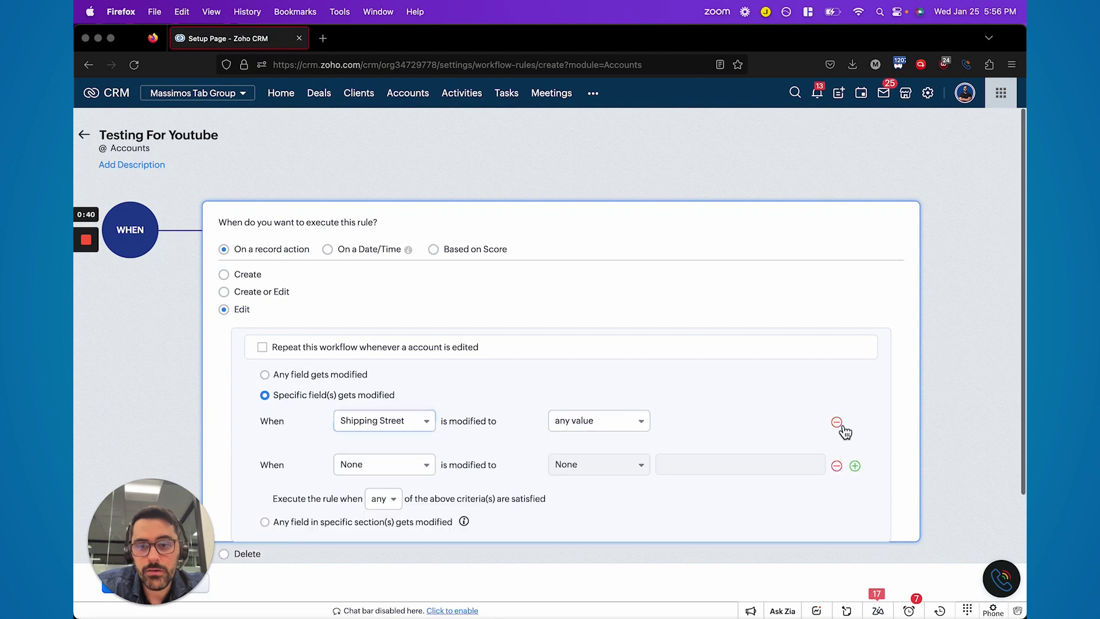
{"action": "left_click", "coordinate": [408, 472]}
{"action": "type", "text": "city"}
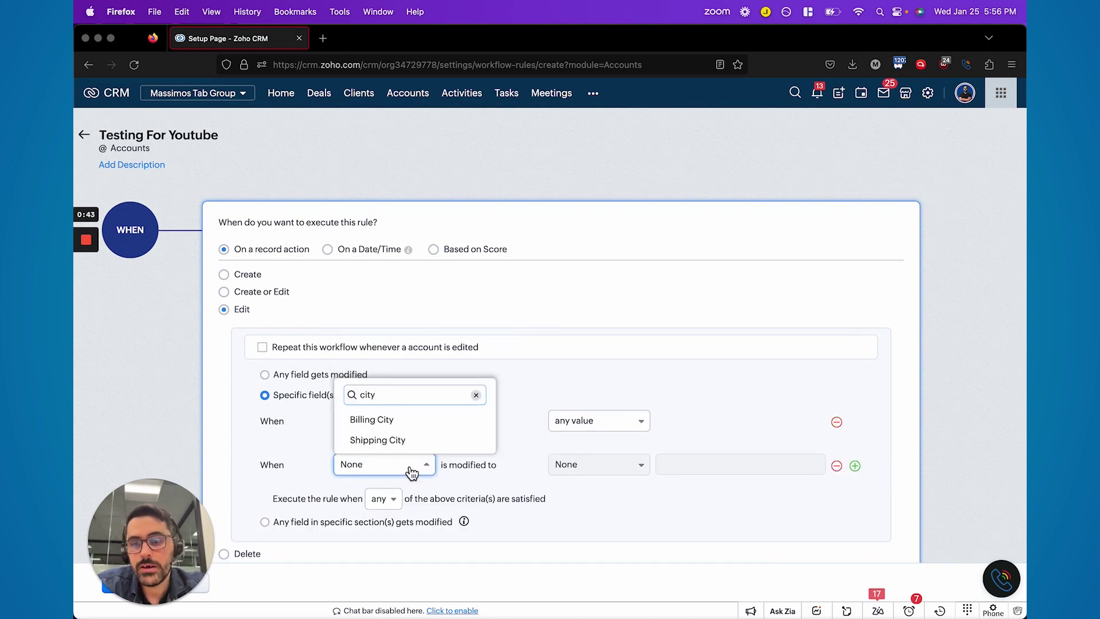
{"action": "left_click", "coordinate": [379, 441]}
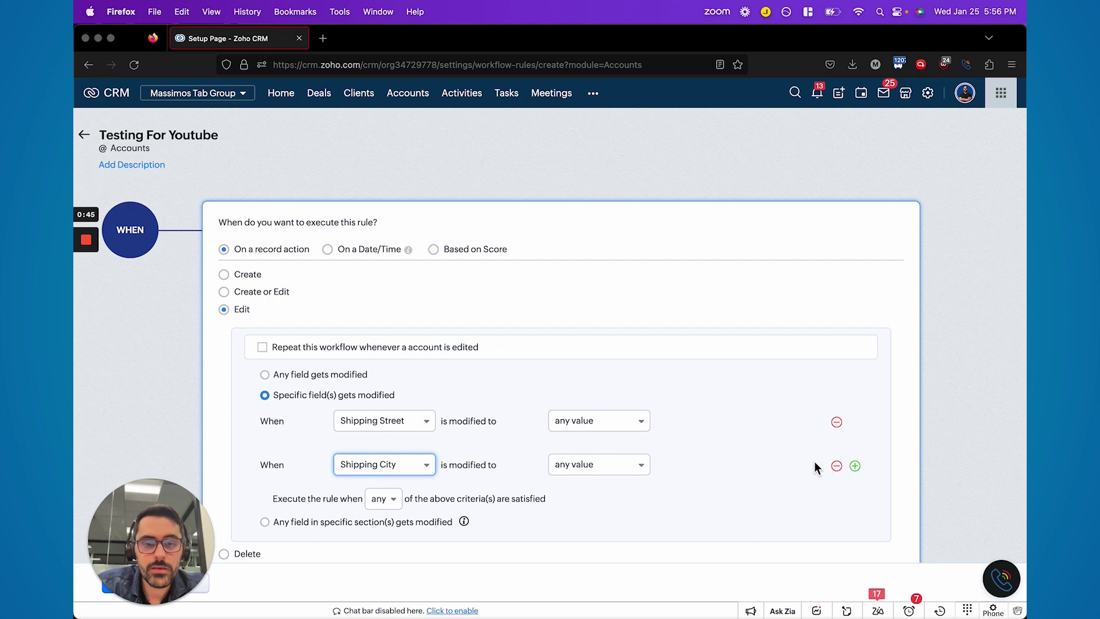
{"action": "left_click", "coordinate": [854, 466]}
Step: Set the third condition's field to Shipping State
{"action": "scroll", "coordinate": [424, 509], "scroll_direction": "down", "scroll_amount": 2}
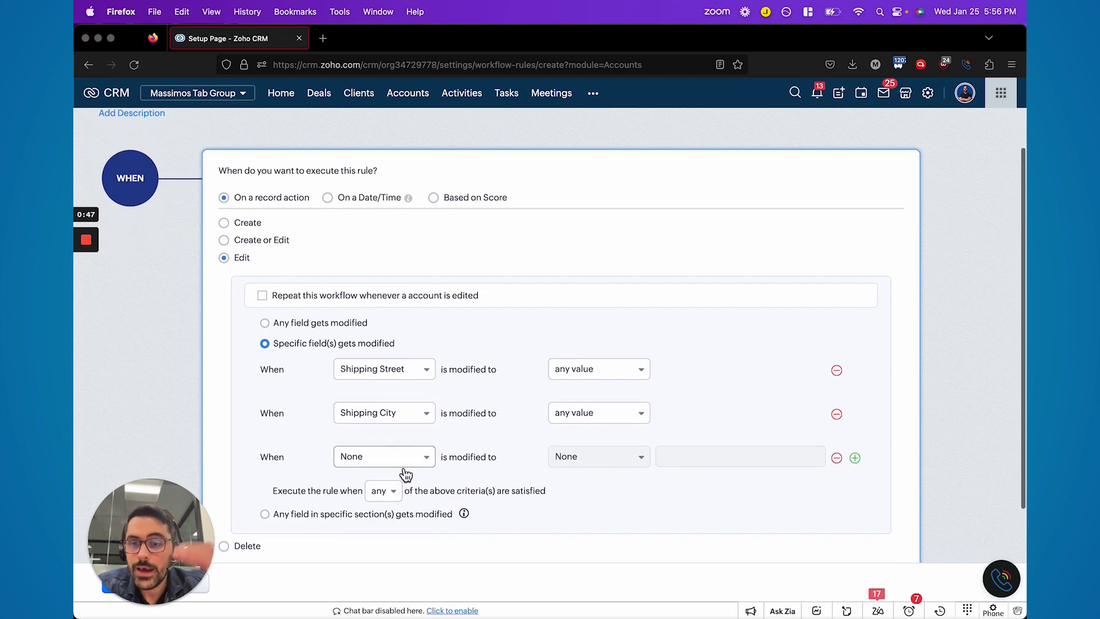
{"action": "left_click", "coordinate": [406, 465]}
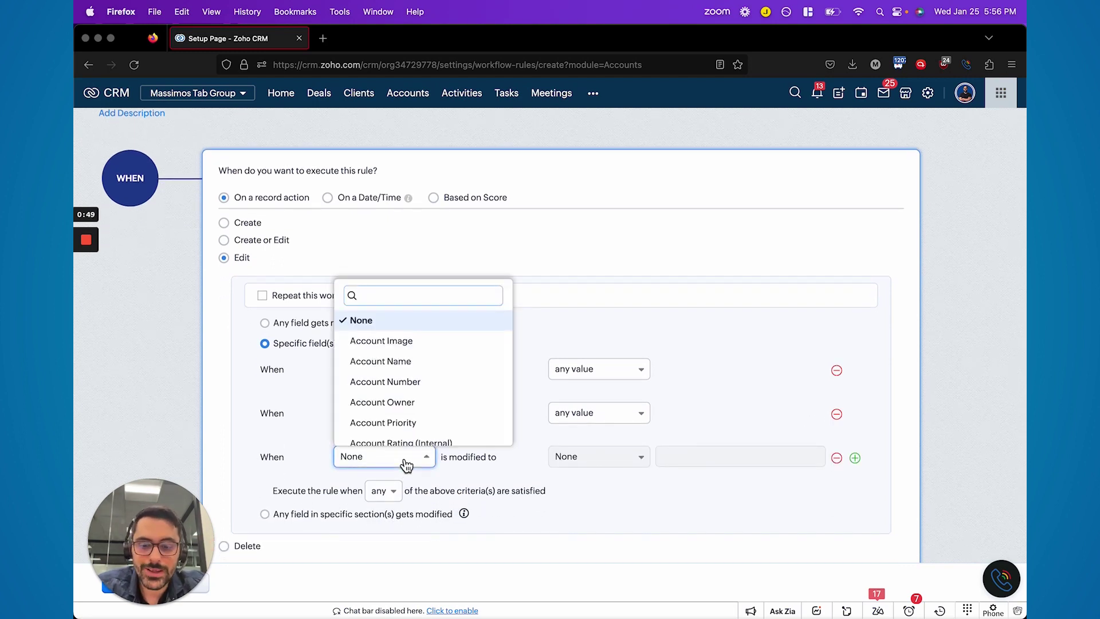
{"action": "type", "text": "state"}
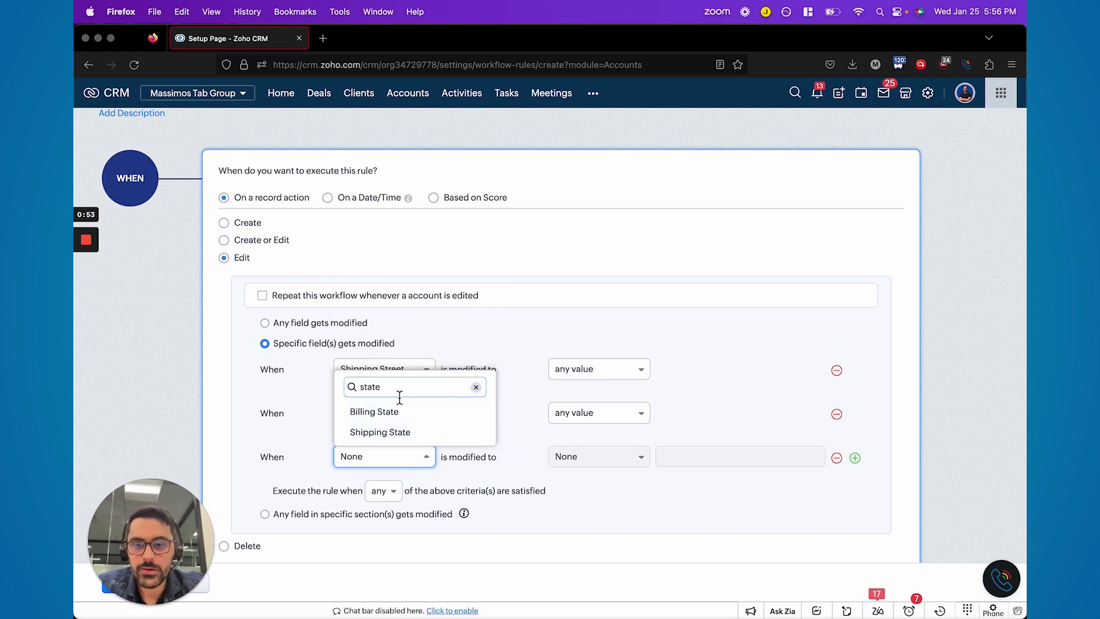
{"action": "left_click", "coordinate": [394, 432]}
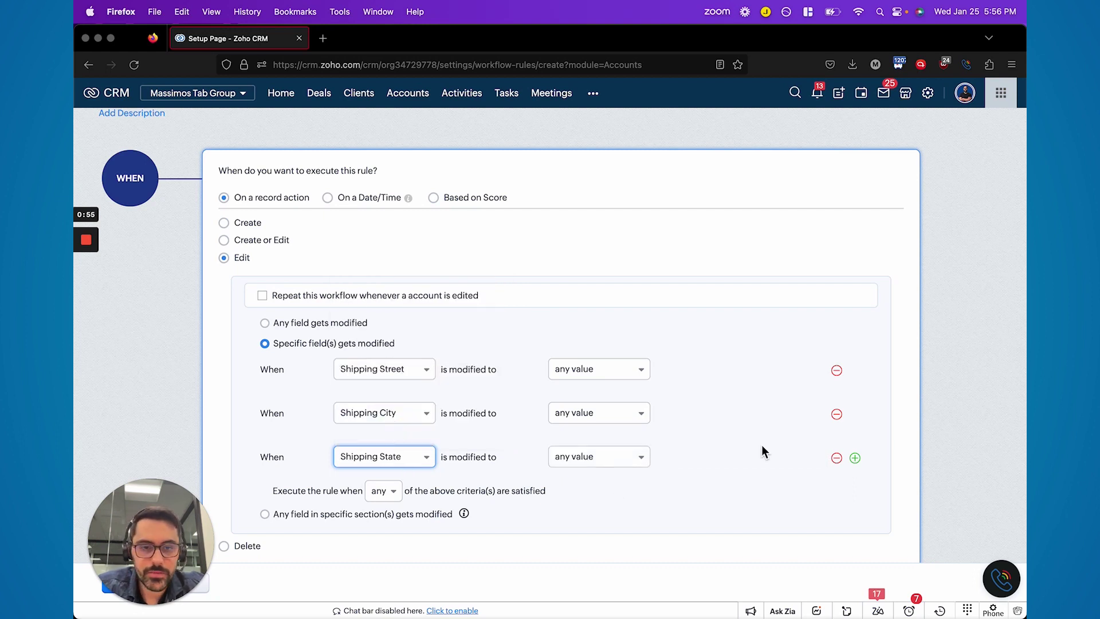
Step: Add Shipping Country and Billing Code as fourth and fifth watched fields
{"action": "left_click", "coordinate": [855, 457]}
{"action": "scroll", "coordinate": [418, 475], "scroll_direction": "down", "scroll_amount": 3}
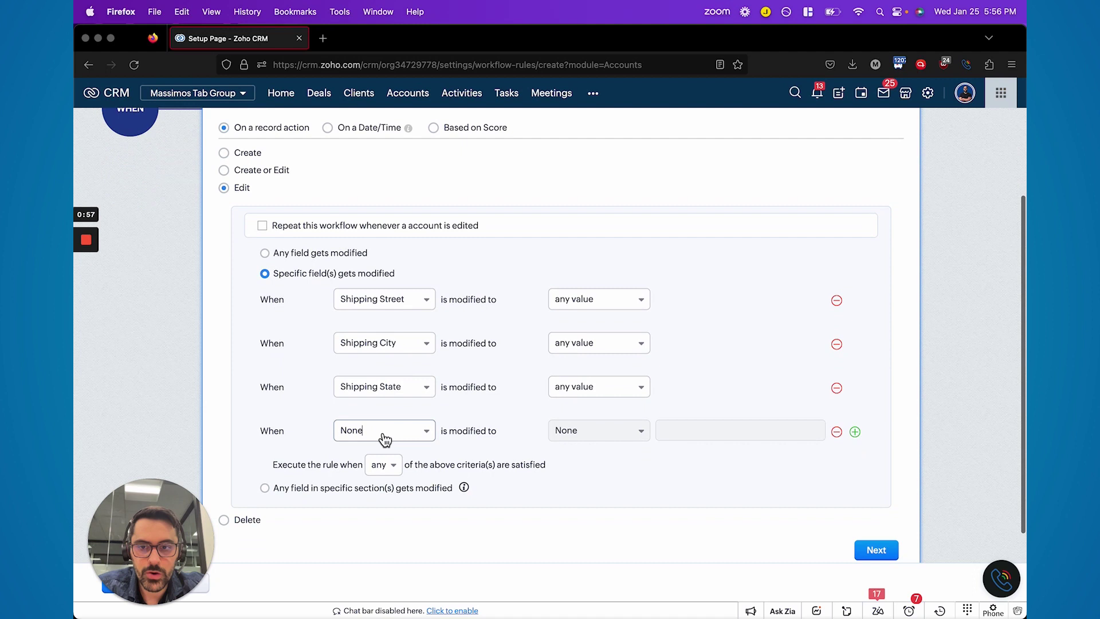
{"action": "left_click", "coordinate": [382, 437]}
{"action": "type", "text": "country"}
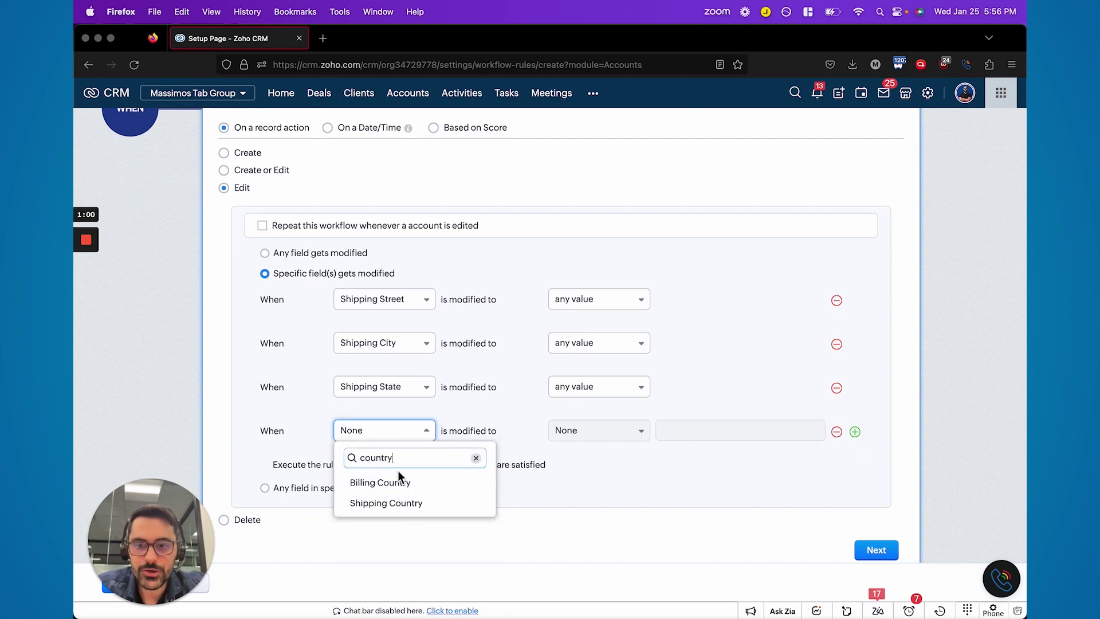
{"action": "left_click", "coordinate": [392, 503]}
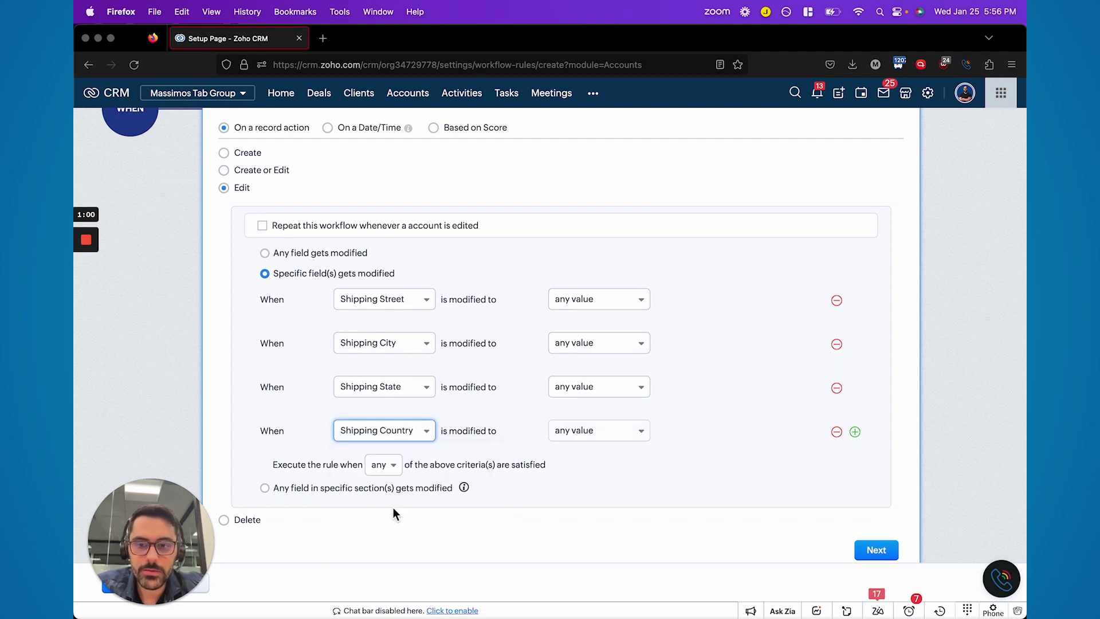
{"action": "left_click", "coordinate": [854, 431]}
{"action": "type", "text": "billi"}
{"action": "key", "text": "Down"}
{"action": "key", "text": "Return"}
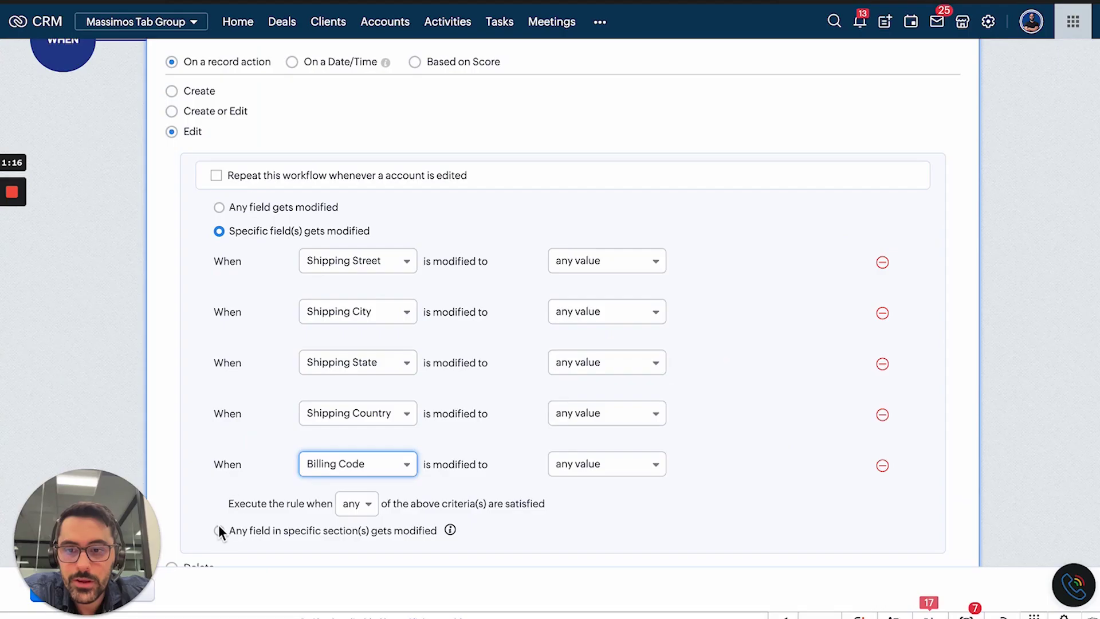
Step: Switch the edit trigger to any field in specific sections of the Standard layout
{"action": "left_click", "coordinate": [375, 444]}
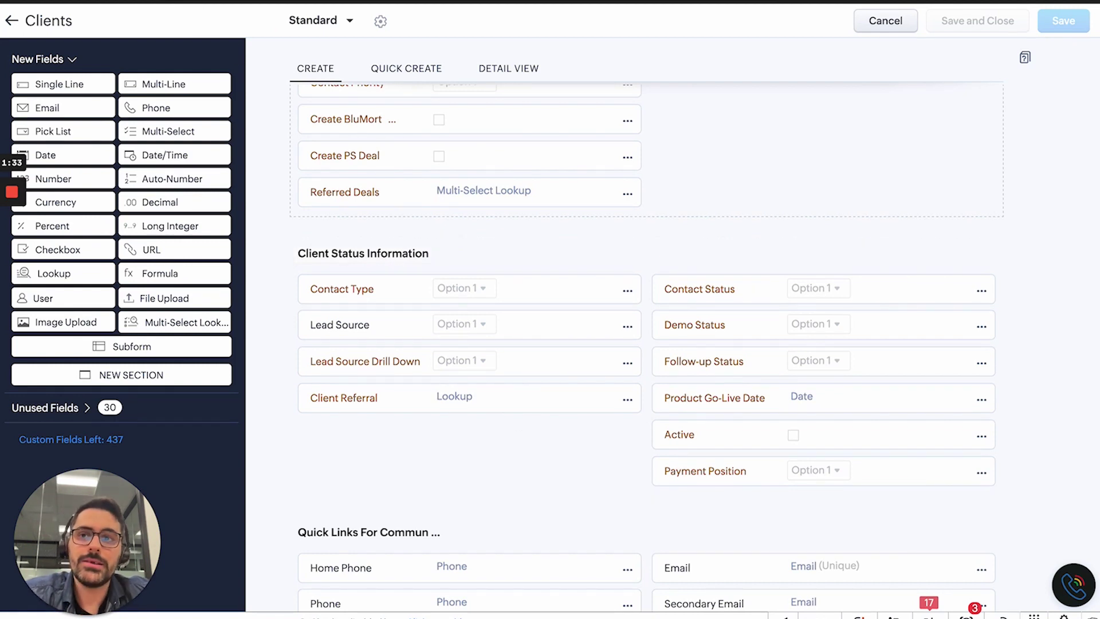
{"action": "key", "text": "ctrl+w"}
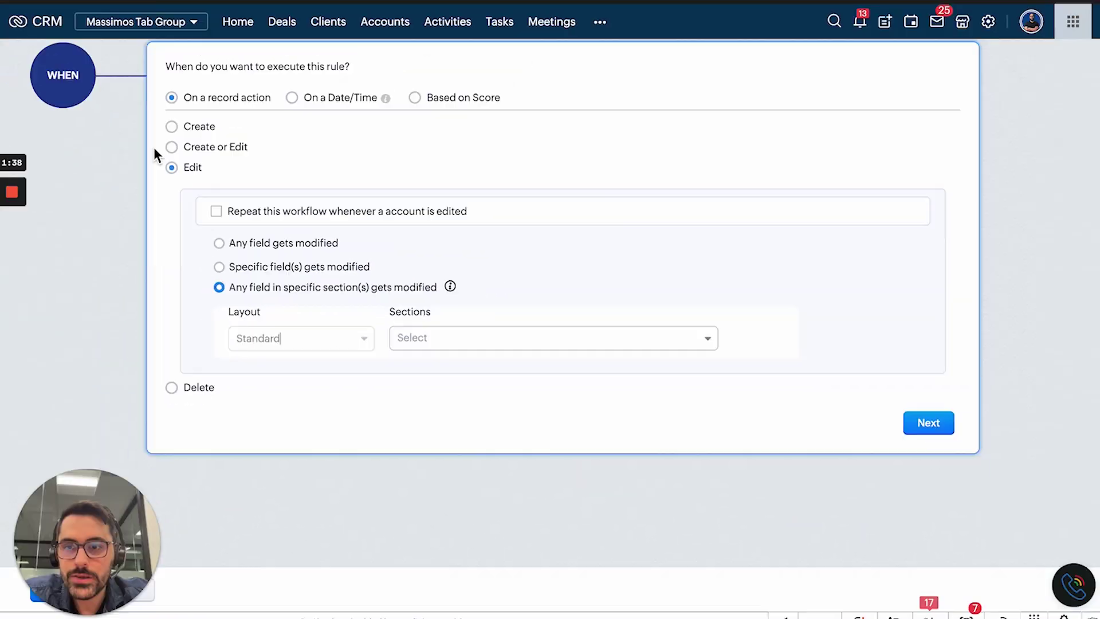
{"action": "scroll", "coordinate": [155, 137], "scroll_direction": "up", "scroll_amount": 1}
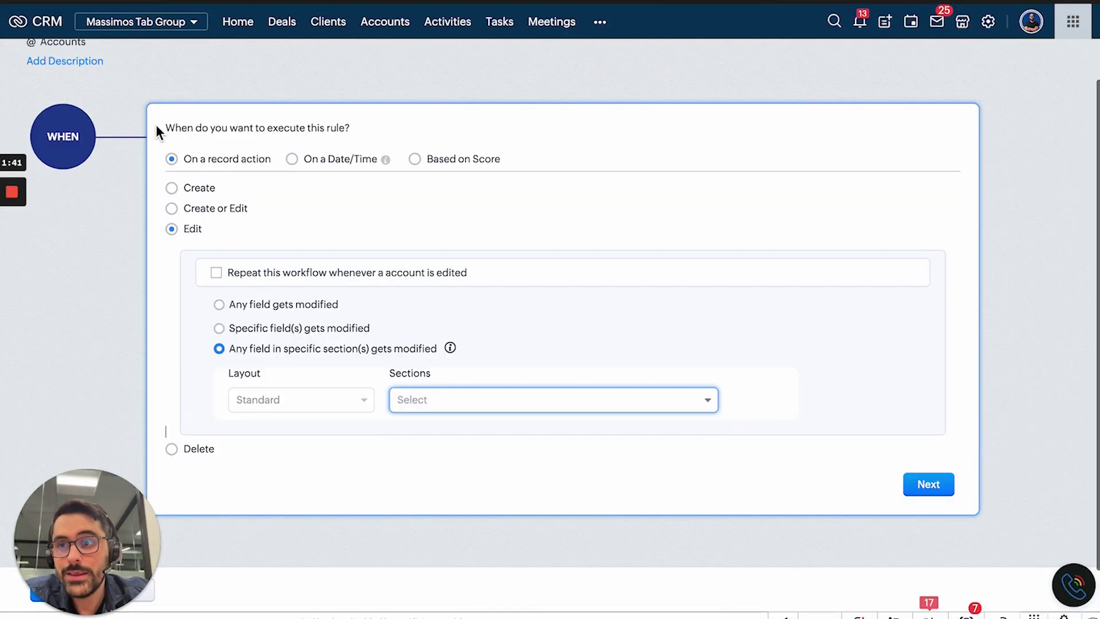
{"action": "scroll", "coordinate": [284, 394], "scroll_direction": "down", "scroll_amount": 1}
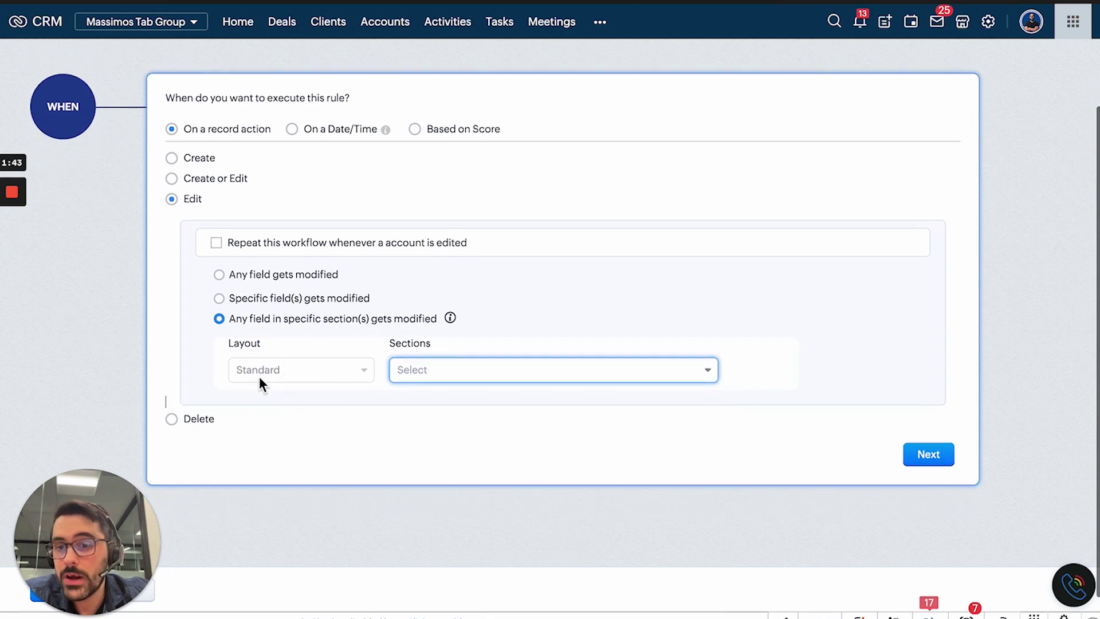
Step: Watch the Address Information section and repeat the workflow on every account edit
{"action": "left_click", "coordinate": [423, 378]}
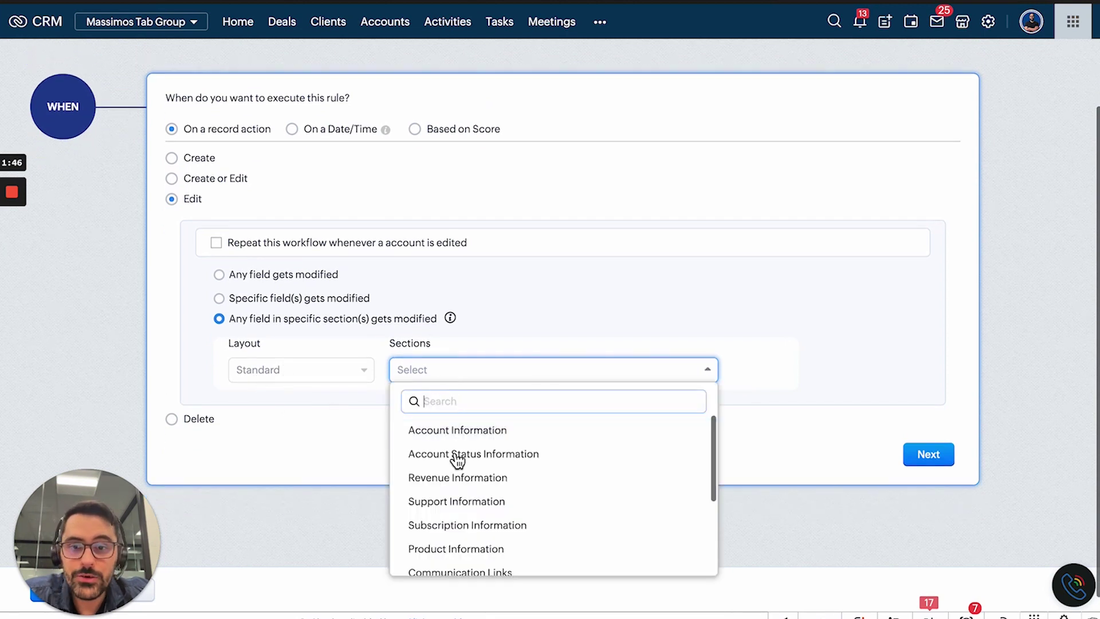
{"action": "scroll", "coordinate": [477, 517], "scroll_direction": "down", "scroll_amount": 3}
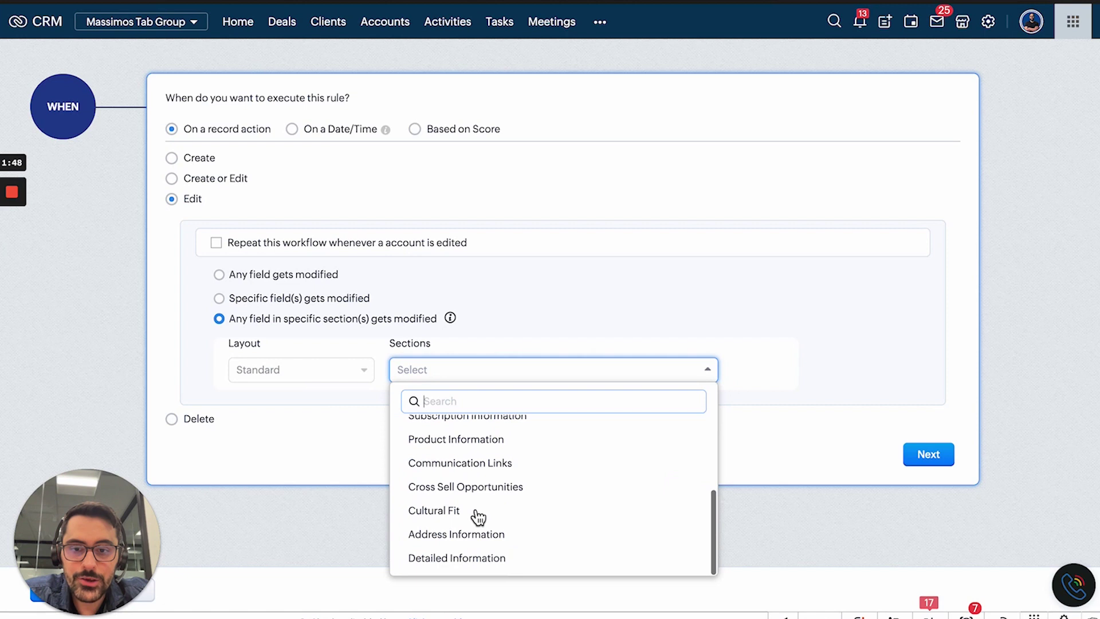
{"action": "left_click", "coordinate": [466, 535]}
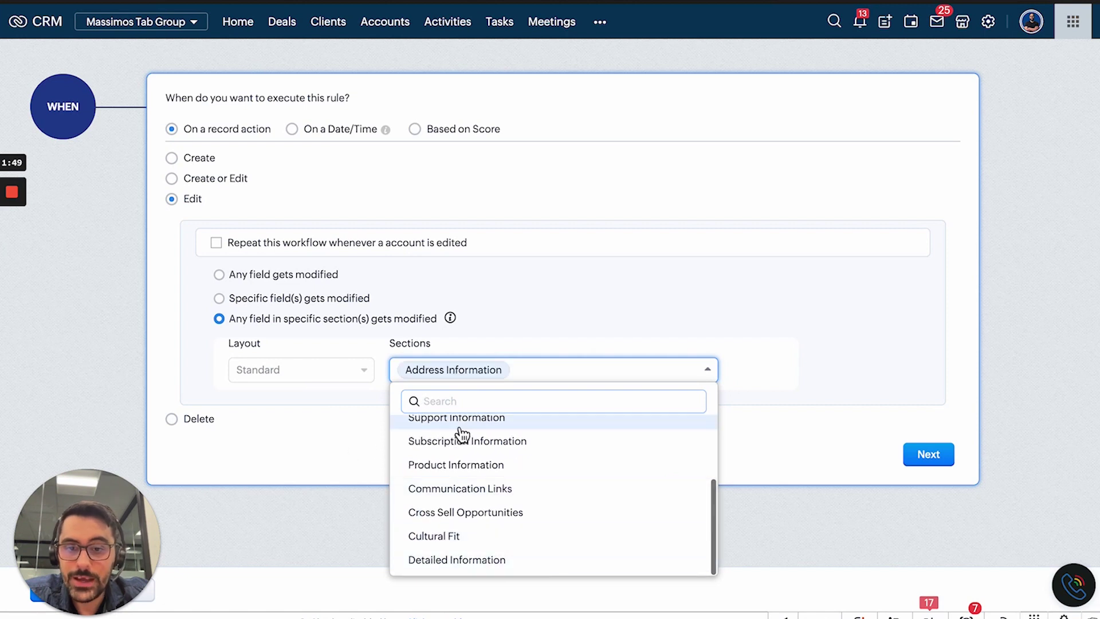
{"action": "left_click", "coordinate": [329, 427]}
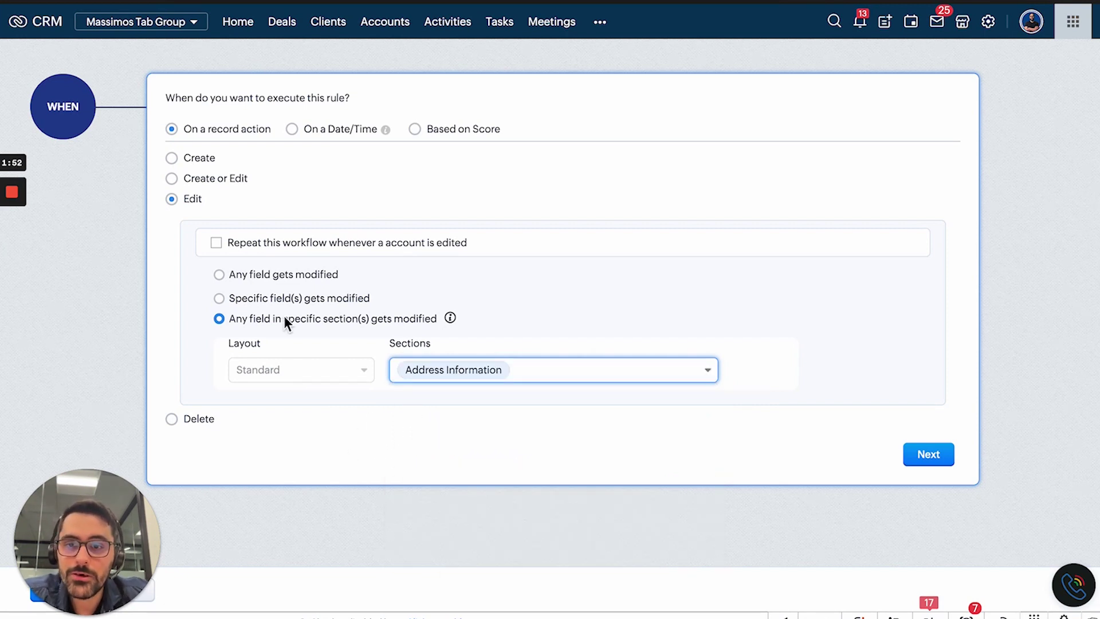
{"action": "left_click", "coordinate": [216, 242]}
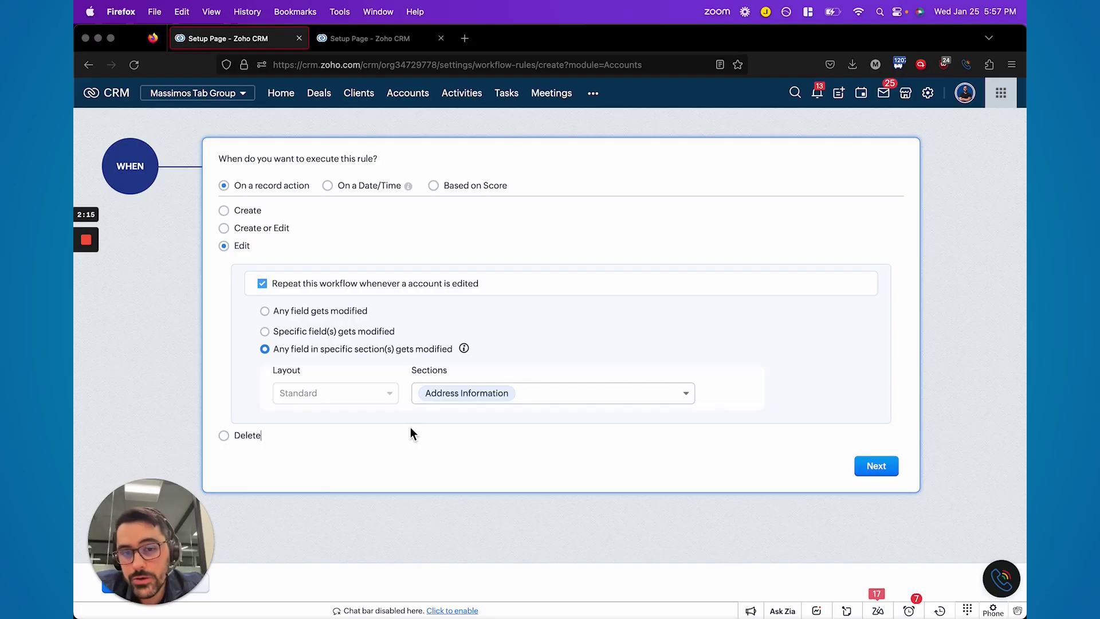
Step: Save the trigger, apply the rule condition to All Accounts, and proceed to actions
{"action": "left_click", "coordinate": [879, 467]}
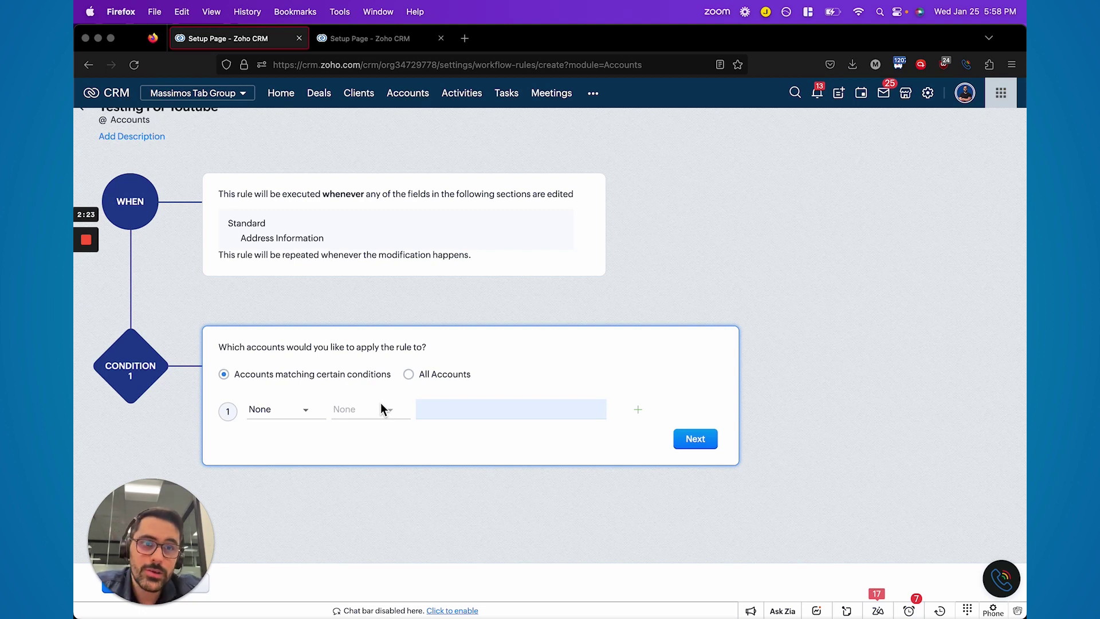
{"action": "left_click", "coordinate": [449, 373]}
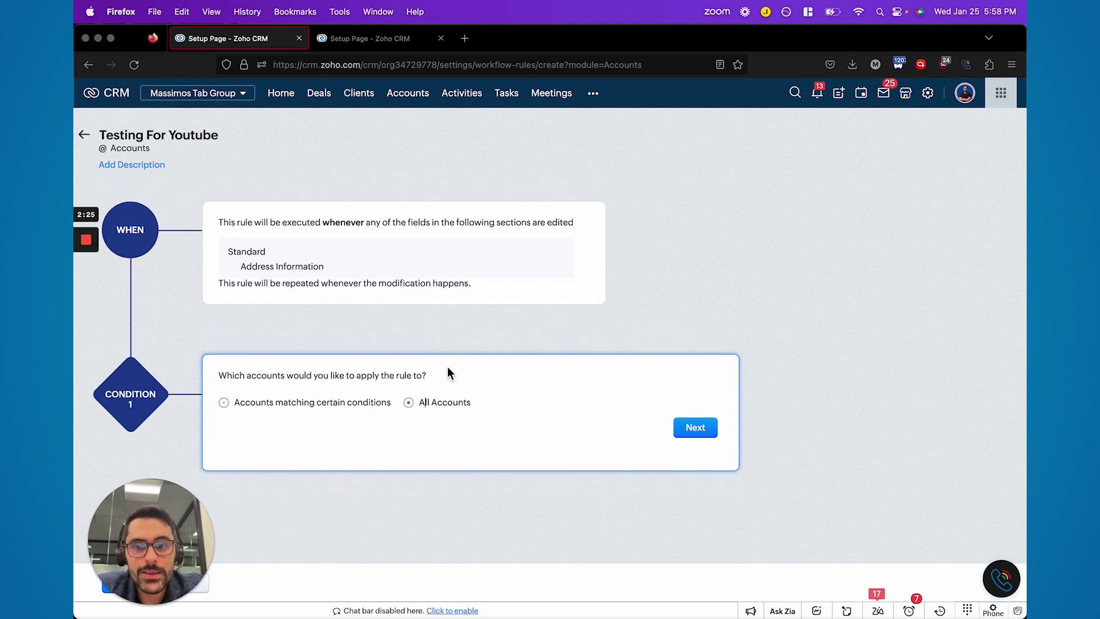
{"action": "left_click", "coordinate": [709, 431]}
{"action": "scroll", "coordinate": [269, 516], "scroll_direction": "down", "scroll_amount": 2}
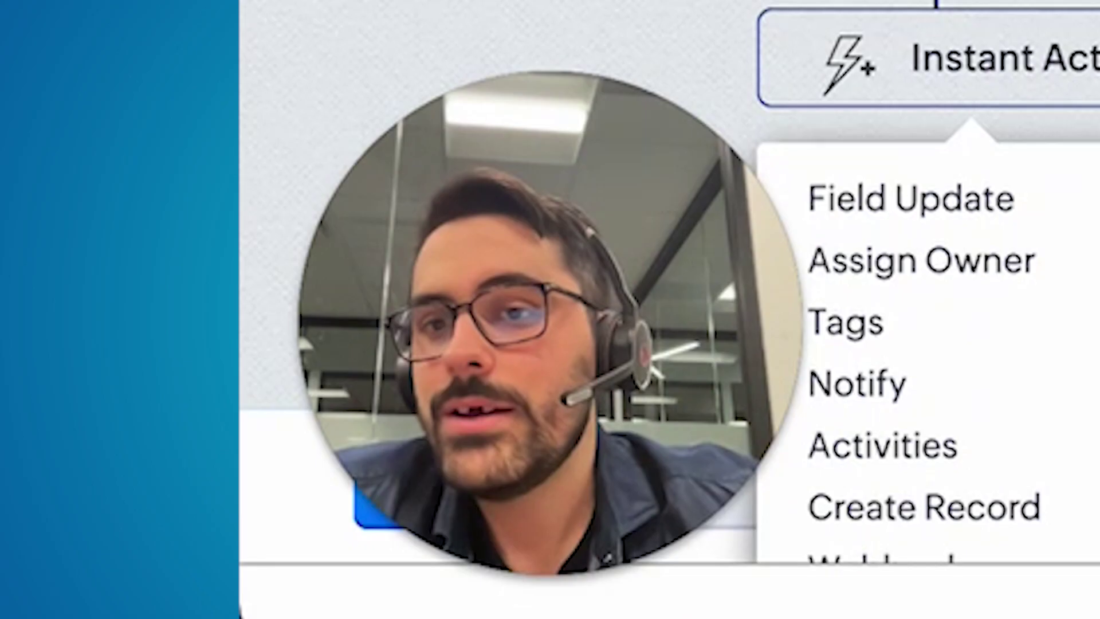